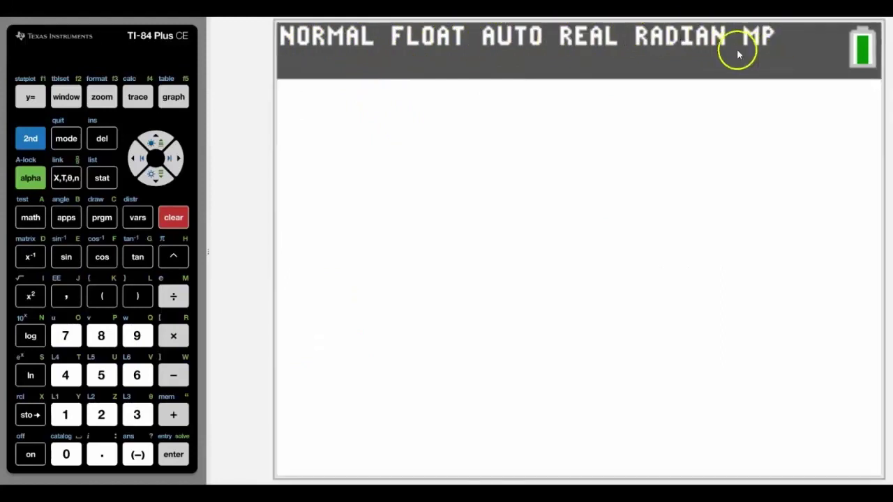
# - Evaluate 3E7 in scientific notation on the home screen
pyautogui.click(67, 139)
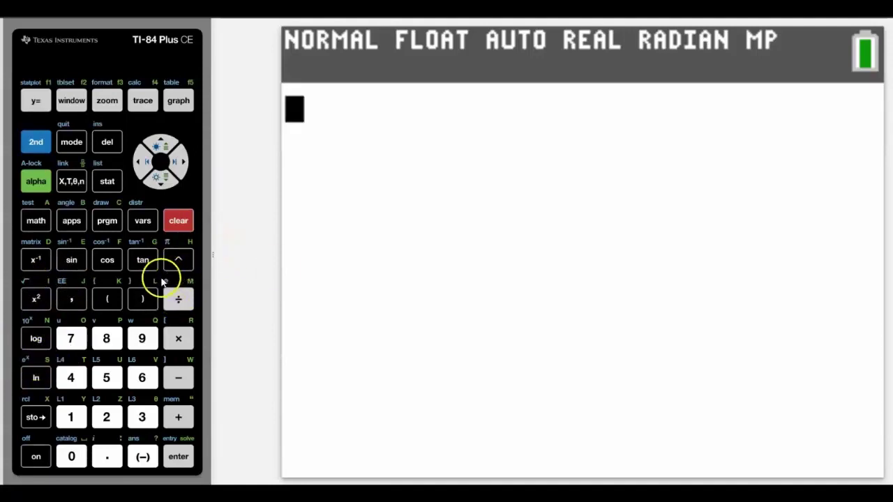
pyautogui.click(143, 416)
pyautogui.click(37, 142)
pyautogui.click(73, 300)
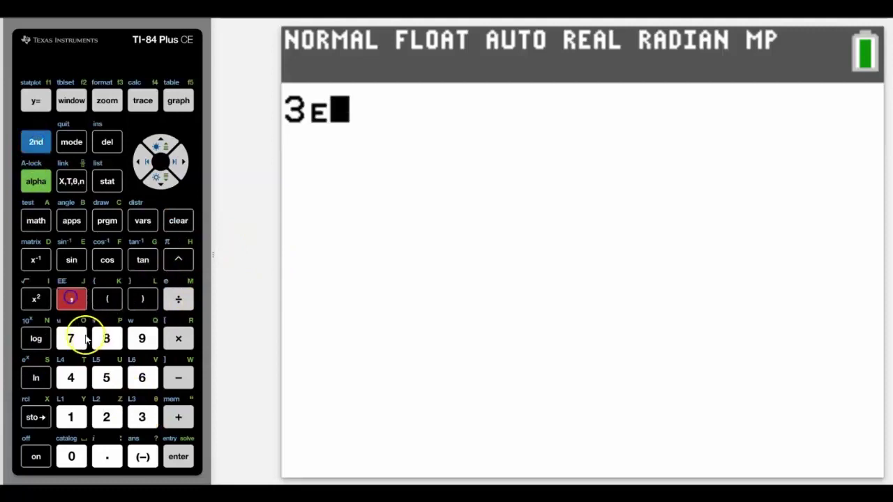
pyautogui.click(73, 339)
pyautogui.click(175, 457)
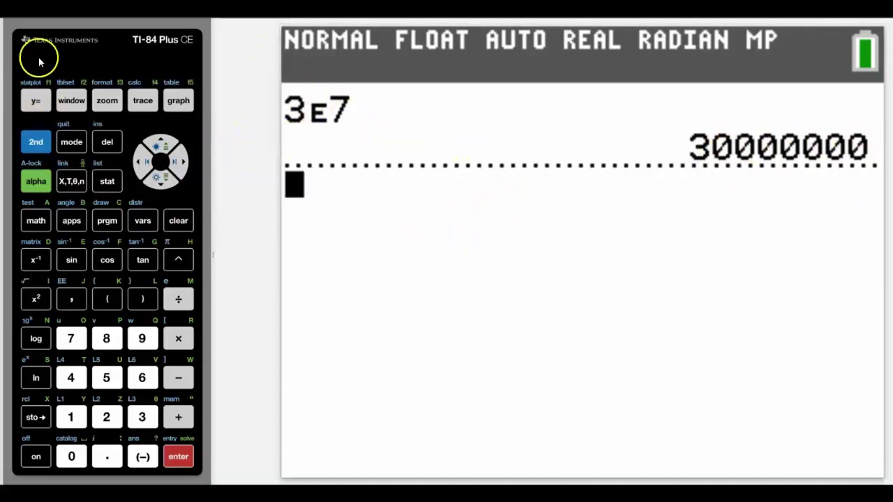
# - Fix the decimal display at 5 places (FIX5) in the mode settings
pyautogui.click(71, 142)
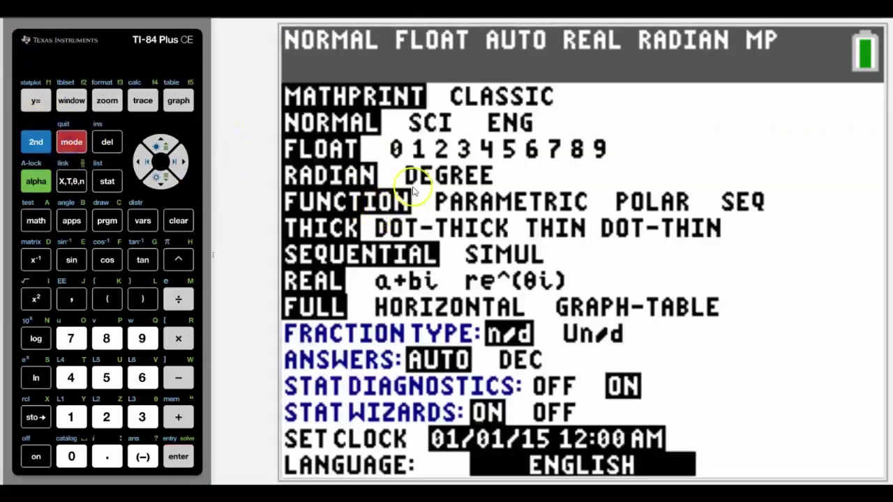
pyautogui.click(159, 180)
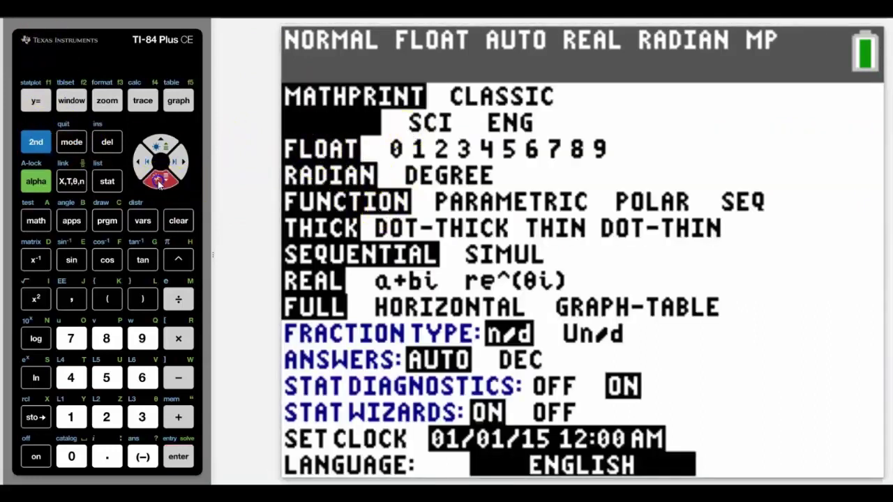
pyautogui.click(160, 180)
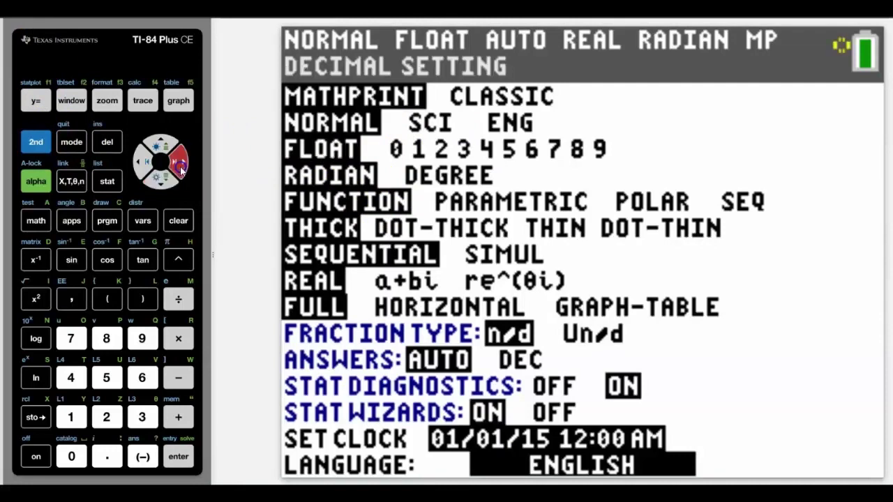
pyautogui.click(179, 456)
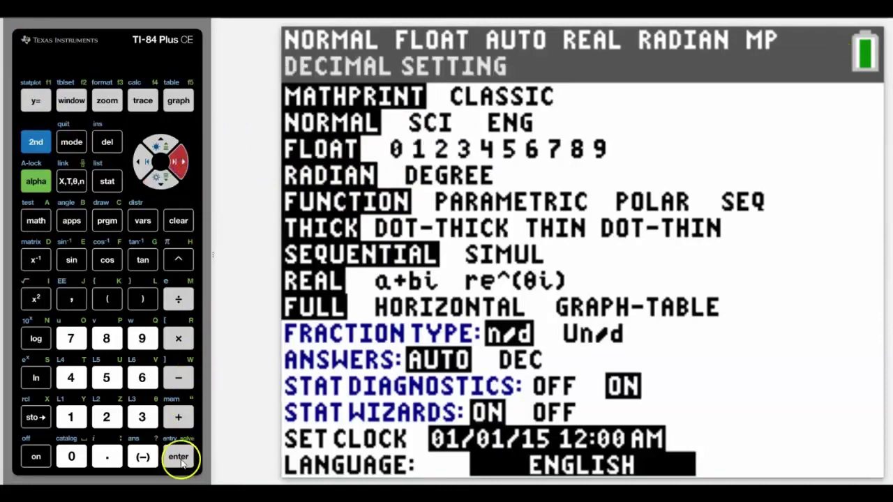
pyautogui.click(36, 145)
pyautogui.click(71, 141)
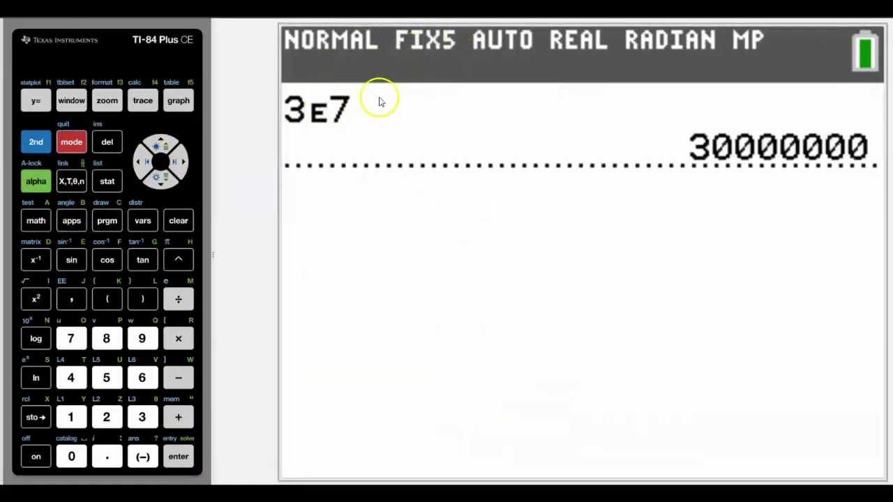
# - Evaluate π, shown as 3.14159 with five decimals
pyautogui.click(35, 142)
pyautogui.click(178, 260)
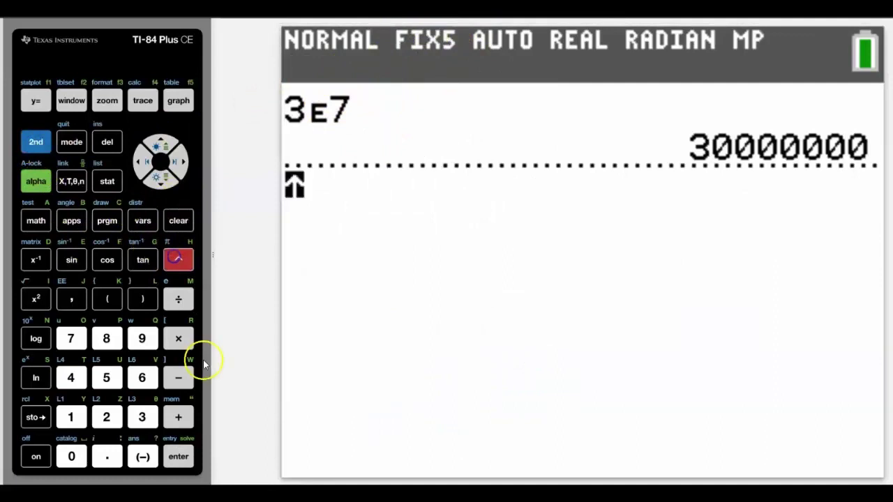
pyautogui.click(178, 456)
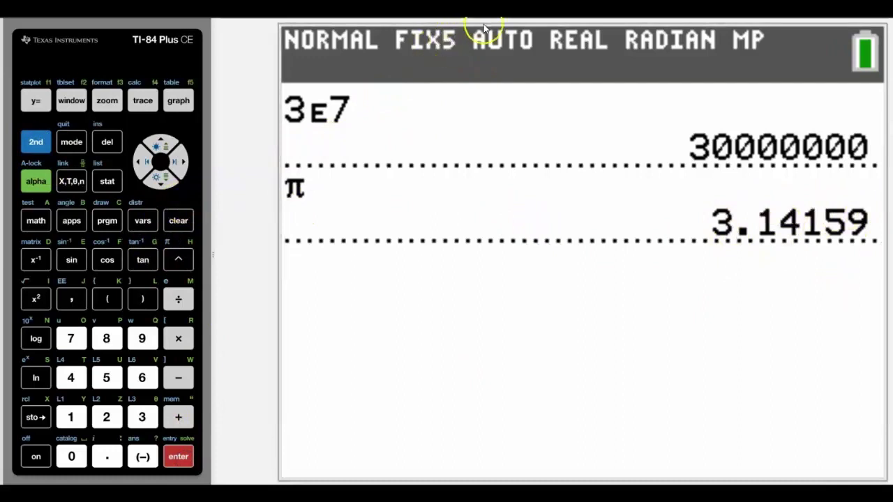
# - Compute Ans*-5, giving -15.70796
pyautogui.click(179, 338)
pyautogui.click(143, 456)
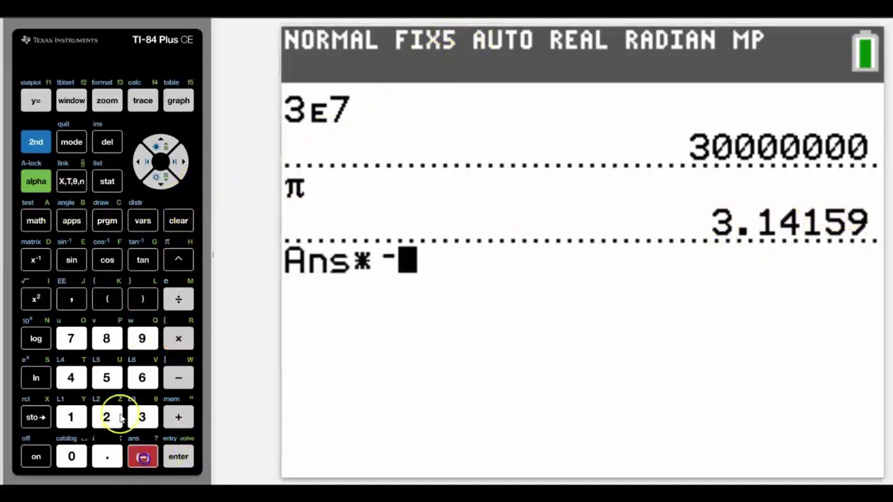
pyautogui.click(106, 377)
pyautogui.click(174, 456)
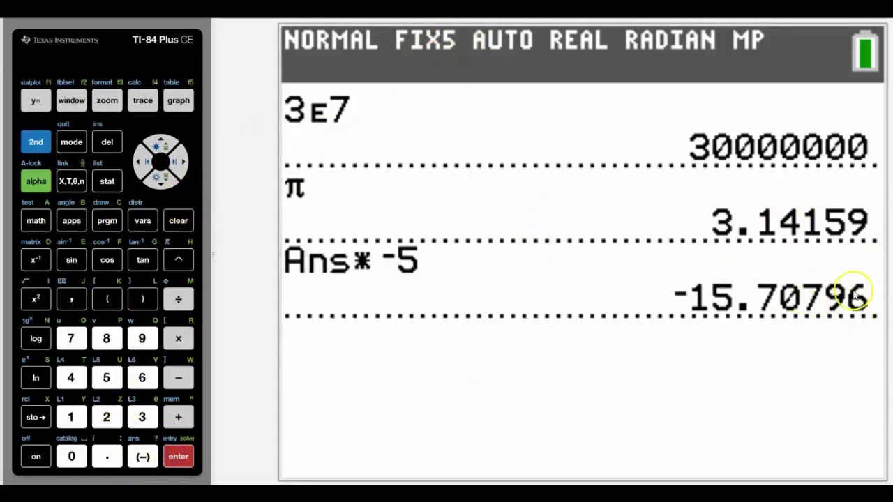
pyautogui.click(84, 148)
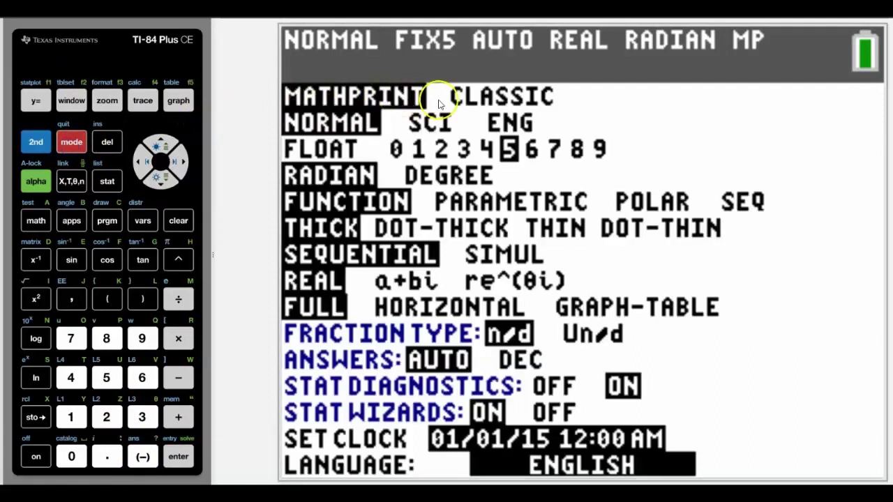
# - Select MATHPRINT display mode and return to the home screen
pyautogui.click(162, 145)
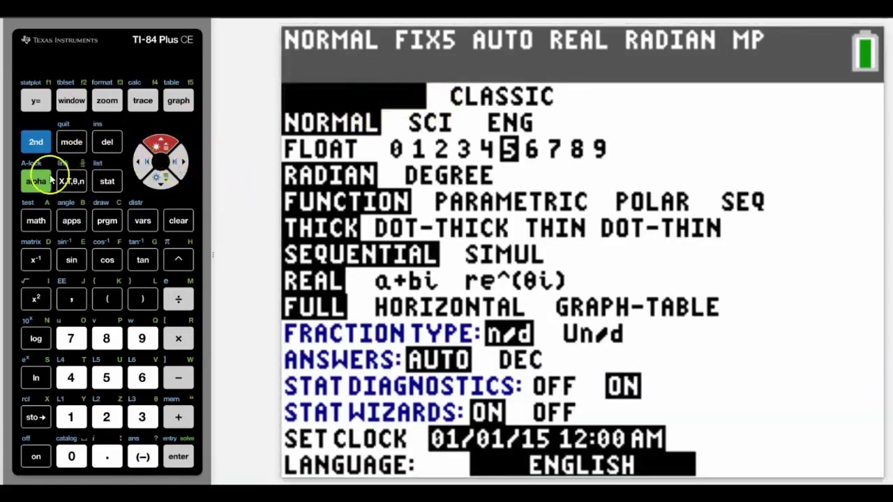
pyautogui.click(35, 142)
pyautogui.click(71, 142)
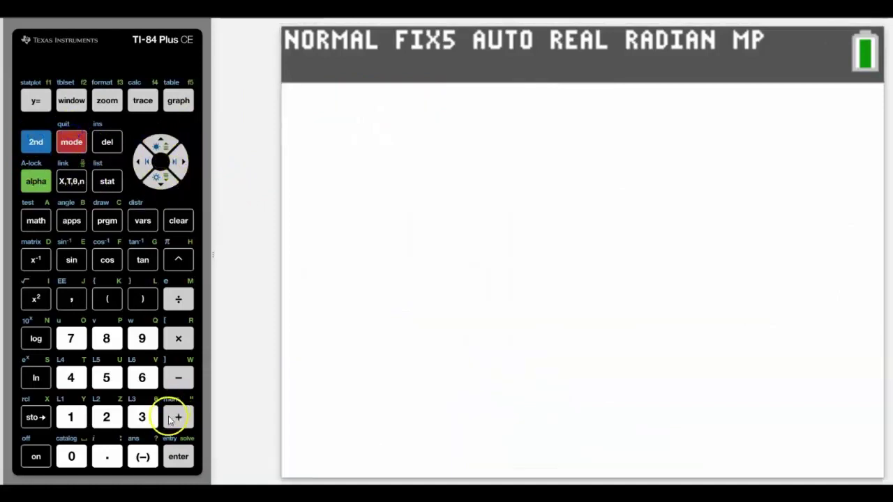
# - Enter 2/5 with the n/d fraction template and evaluate it as a stacked fraction
pyautogui.click(35, 181)
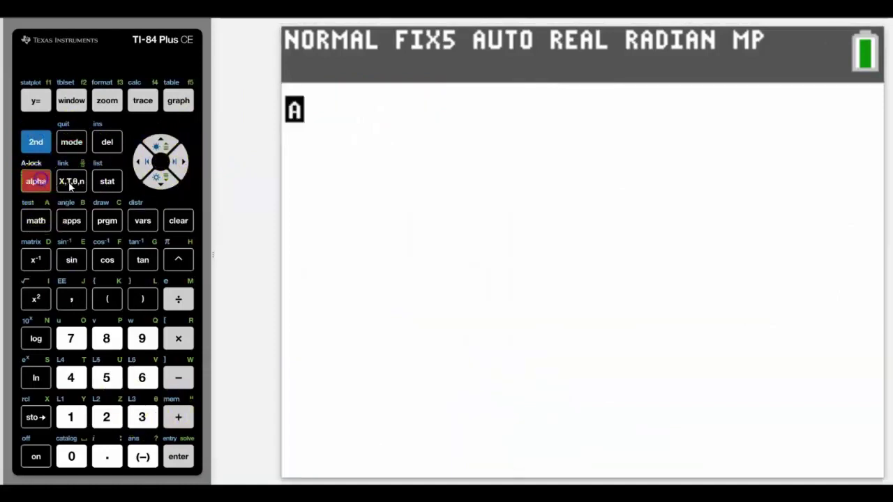
pyautogui.click(79, 181)
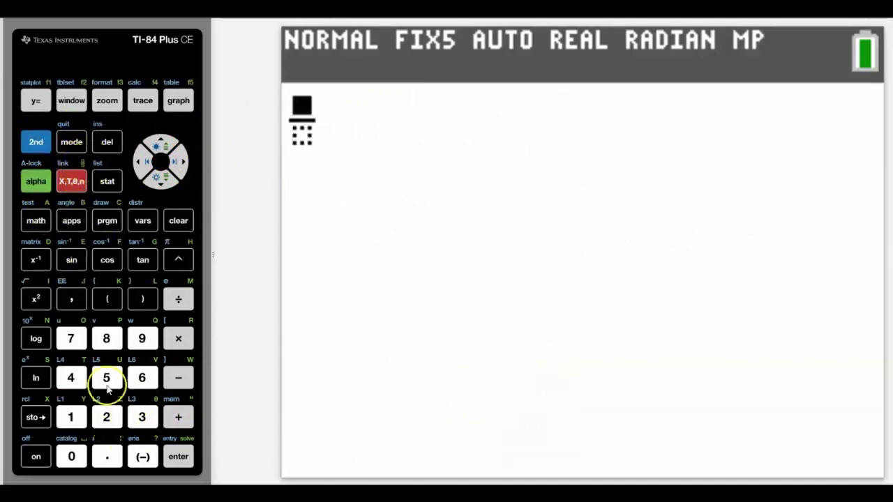
pyautogui.click(107, 419)
pyautogui.click(160, 180)
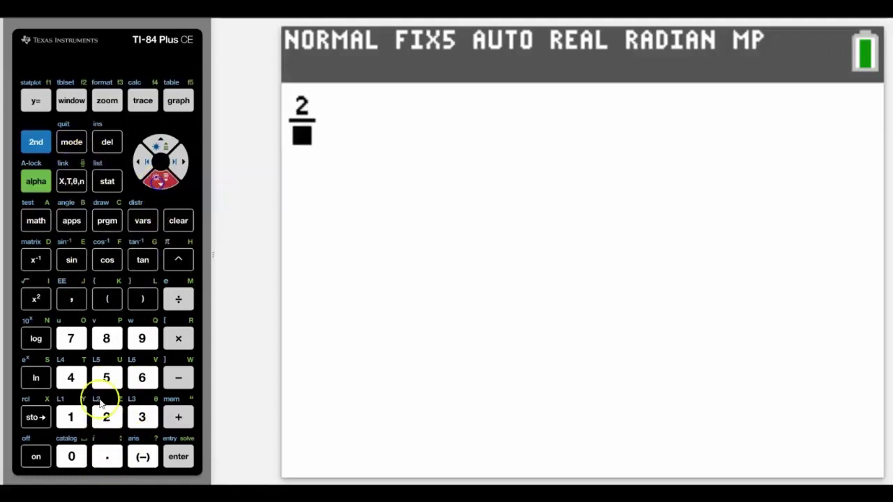
pyautogui.click(106, 387)
pyautogui.click(178, 457)
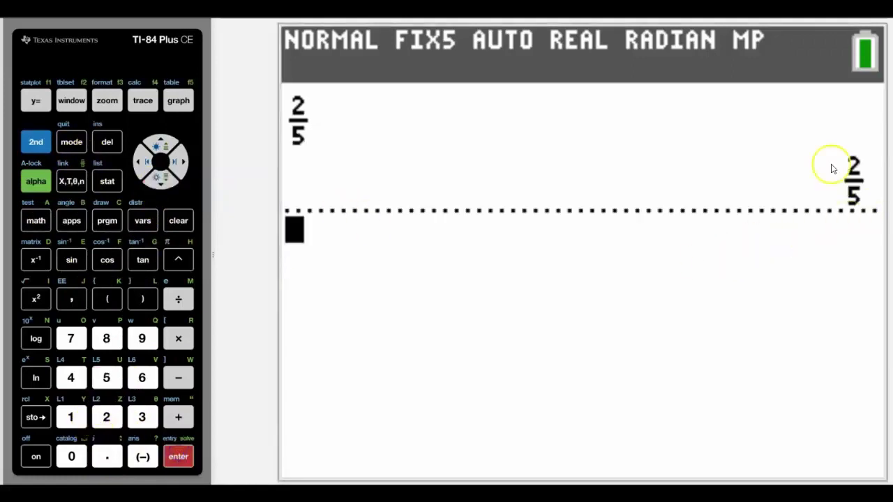
pyautogui.click(72, 142)
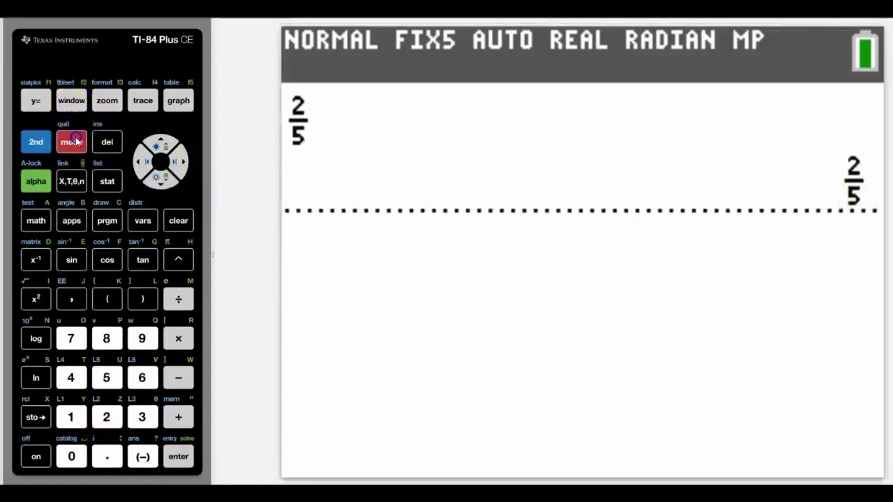
# - Switch the display to CLASSIC, visit the home screen, then reopen the mode settings
pyautogui.click(179, 162)
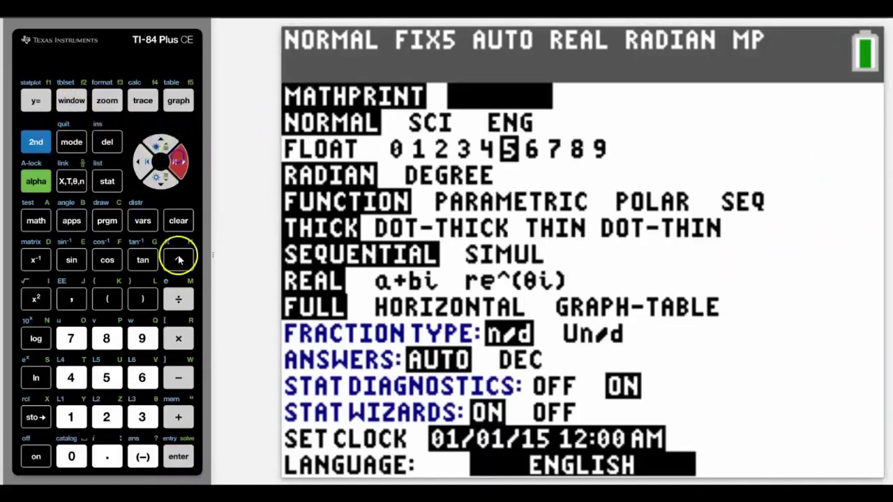
pyautogui.click(178, 457)
pyautogui.click(35, 142)
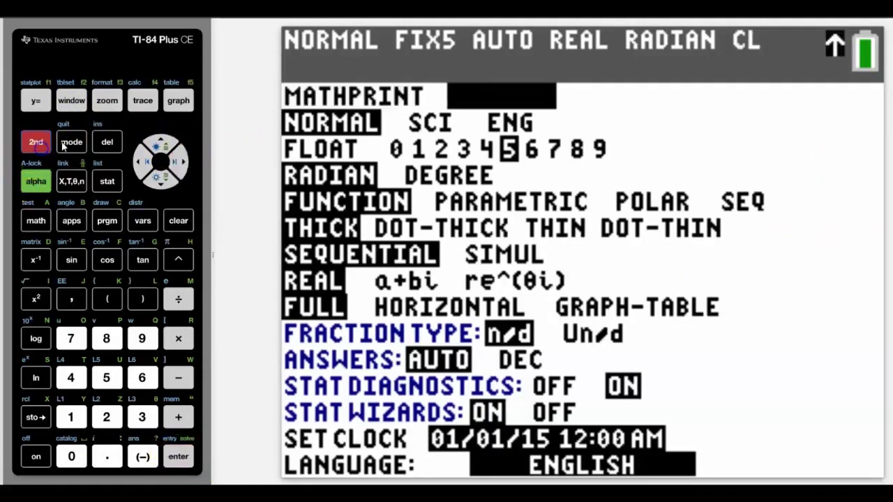
pyautogui.click(71, 142)
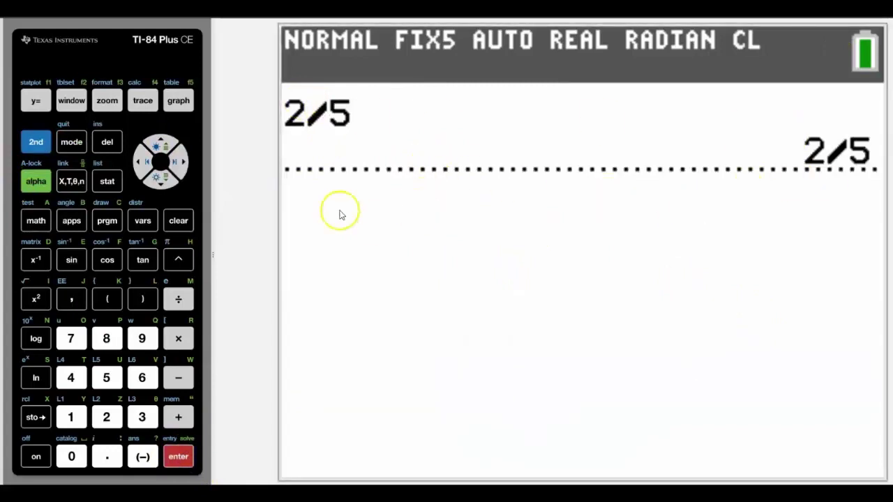
pyautogui.click(71, 141)
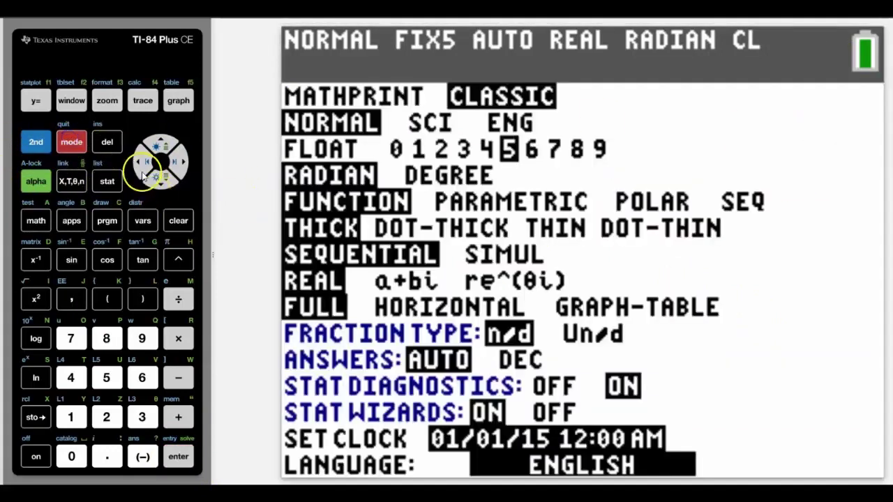
# - Set the mode back to MathPrint display with FLOAT decimals
pyautogui.click(163, 145)
pyautogui.click(178, 457)
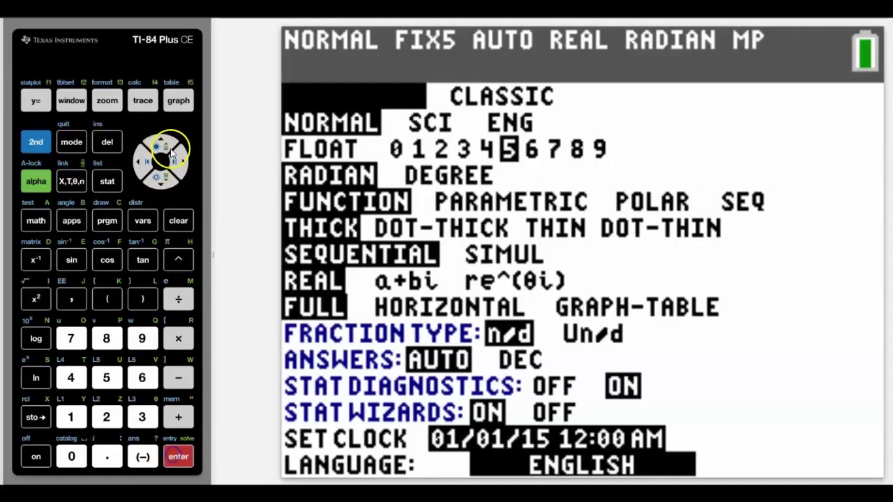
pyautogui.click(163, 180)
pyautogui.click(162, 180)
pyautogui.click(178, 457)
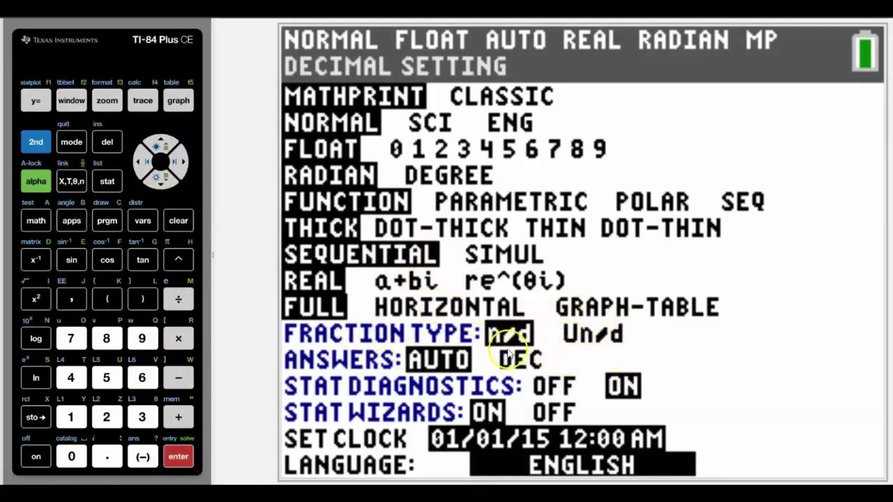
# - Enter 27/5 using the fraction template and evaluate it
pyautogui.click(35, 142)
pyautogui.click(67, 142)
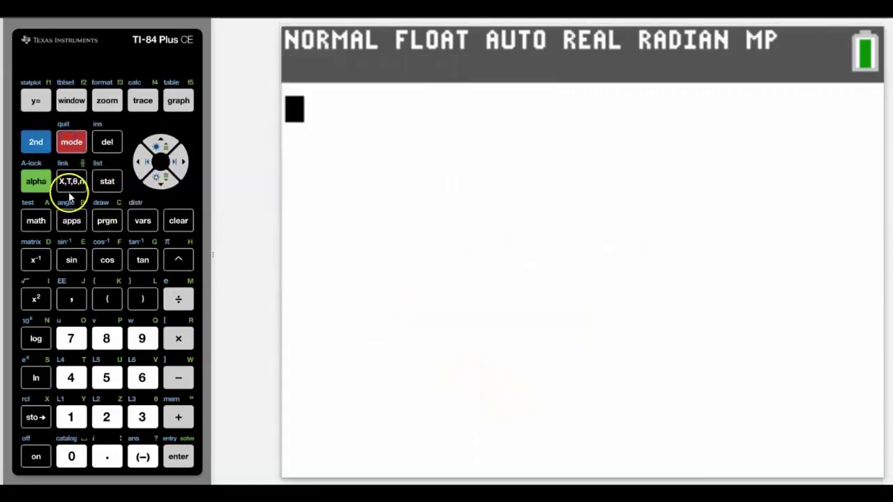
pyautogui.click(36, 181)
pyautogui.click(71, 182)
pyautogui.click(106, 417)
pyautogui.click(70, 338)
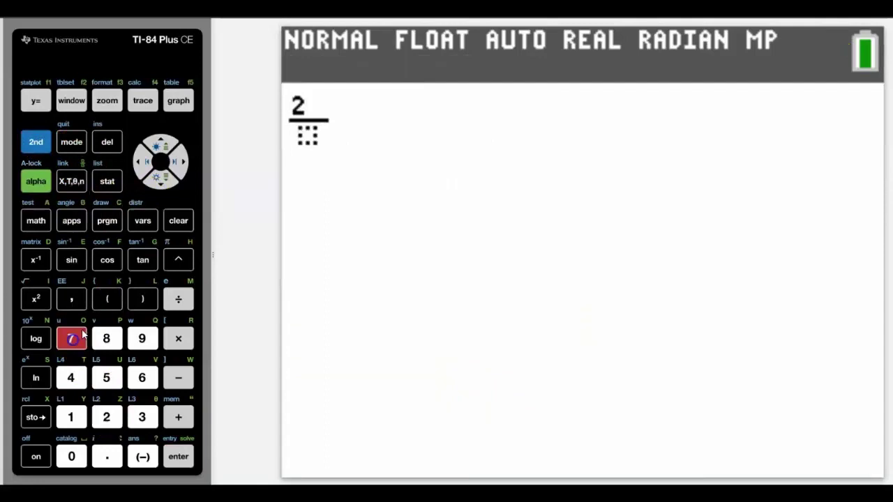
pyautogui.click(160, 179)
pyautogui.click(107, 377)
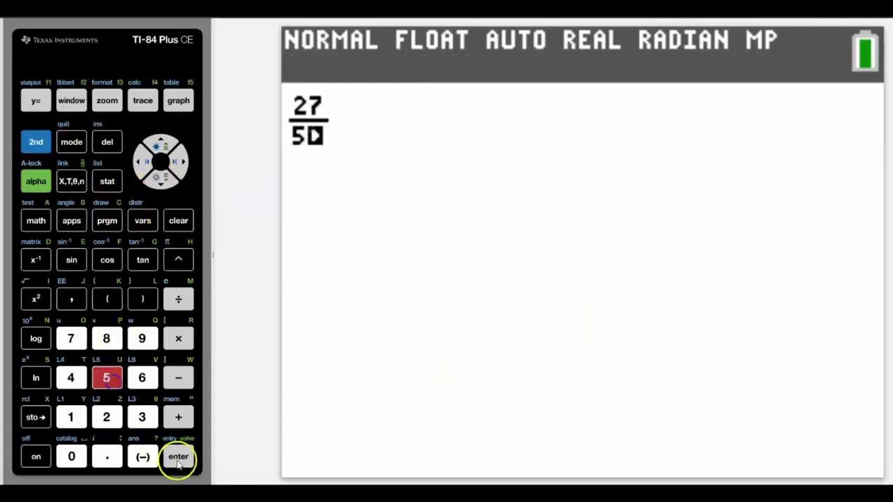
pyautogui.click(178, 457)
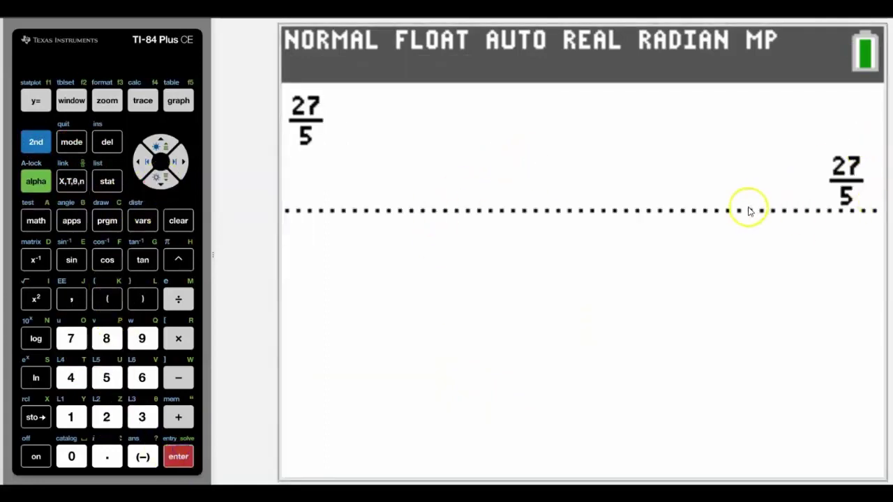
# - Convert 27/5 to the mixed number 5 2/5 with the ▸n/d◂▸Un/d shortcut
pyautogui.click(72, 142)
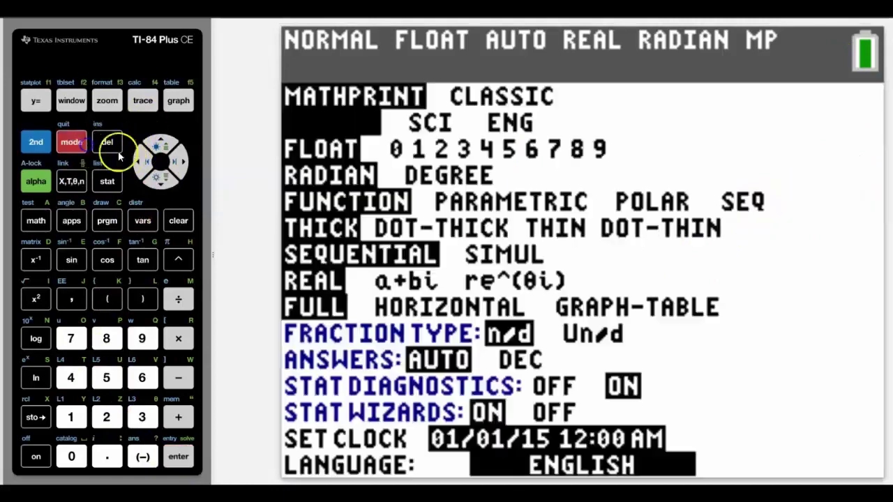
pyautogui.click(36, 141)
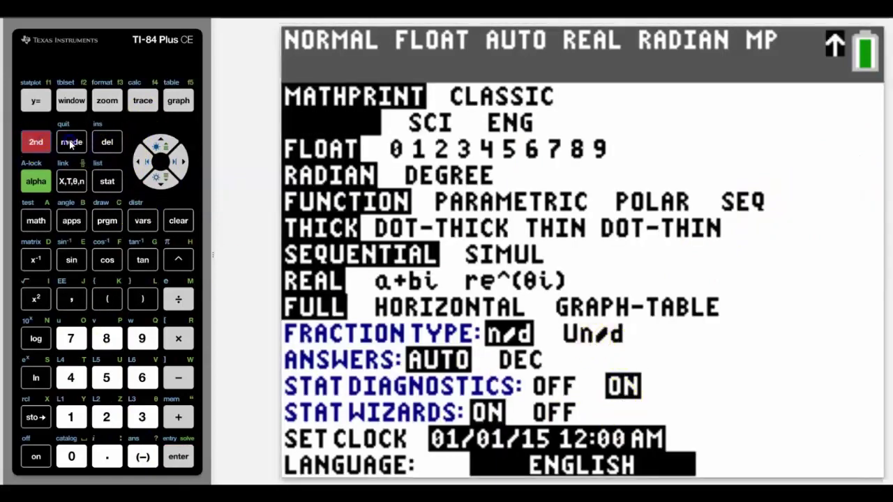
pyautogui.click(71, 142)
pyautogui.click(36, 182)
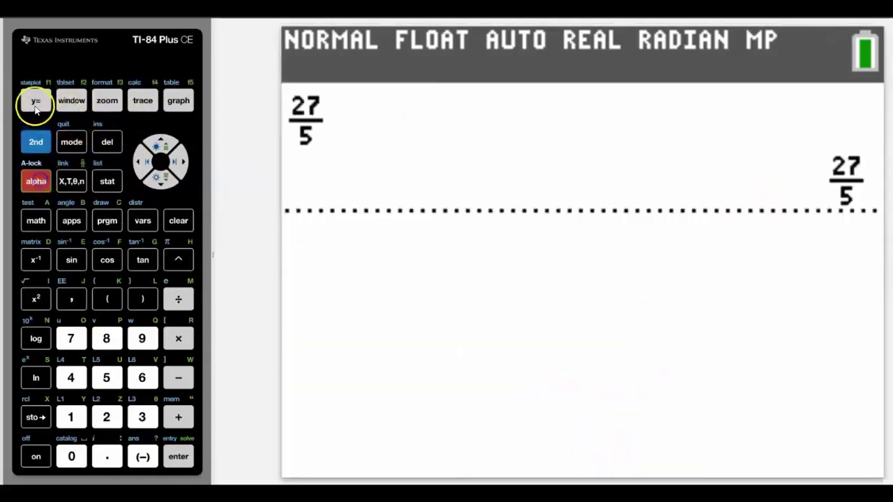
pyautogui.click(36, 101)
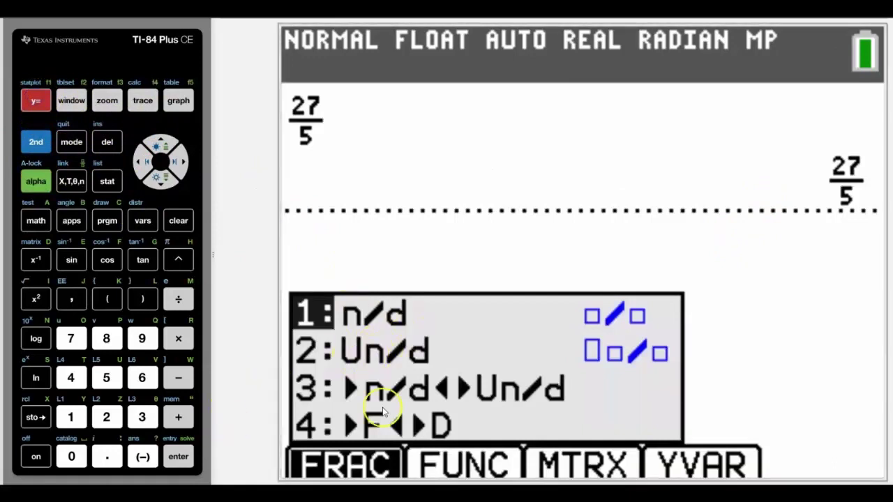
pyautogui.click(141, 417)
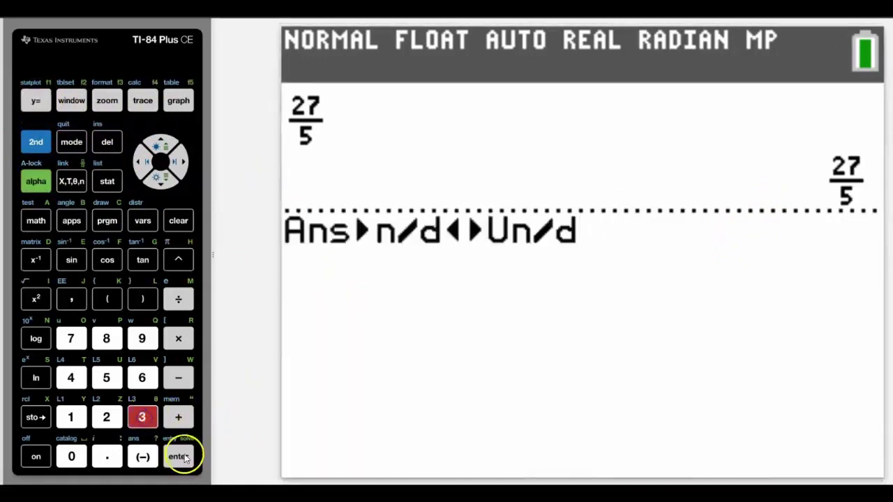
pyautogui.click(179, 456)
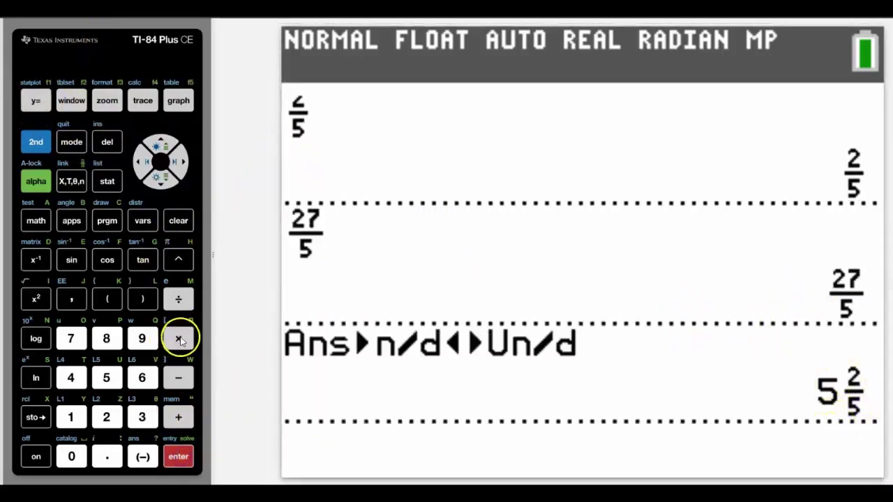
pyautogui.click(178, 338)
# - Evaluate Ans*.2 to get 1.08, then convert it to the fraction 27/25
pyautogui.click(107, 457)
pyautogui.click(106, 417)
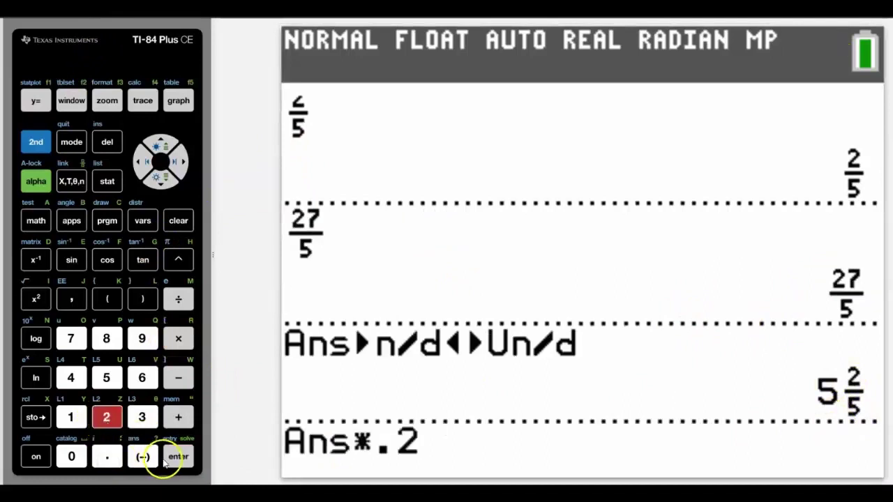
pyautogui.click(167, 459)
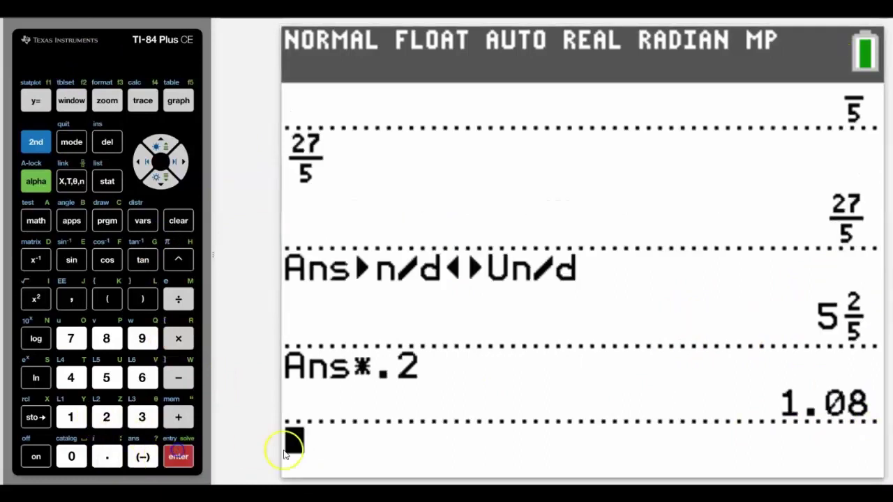
pyautogui.click(37, 181)
pyautogui.click(35, 101)
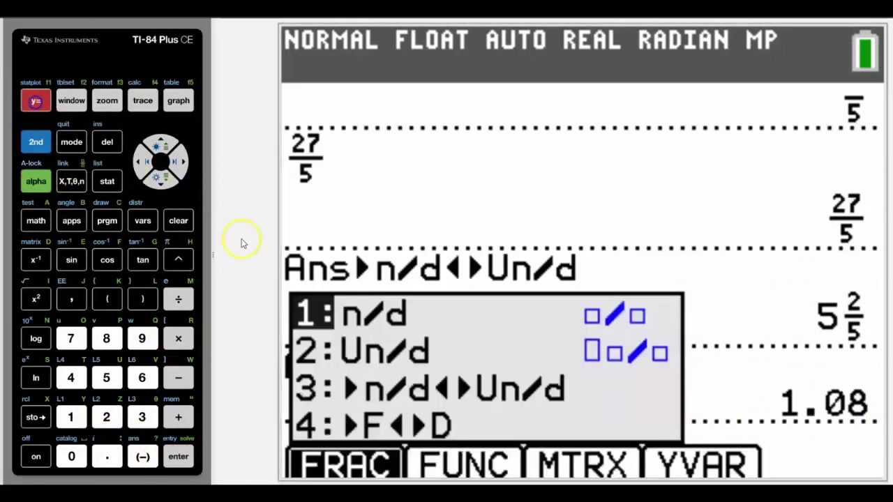
pyautogui.click(71, 377)
pyautogui.click(178, 456)
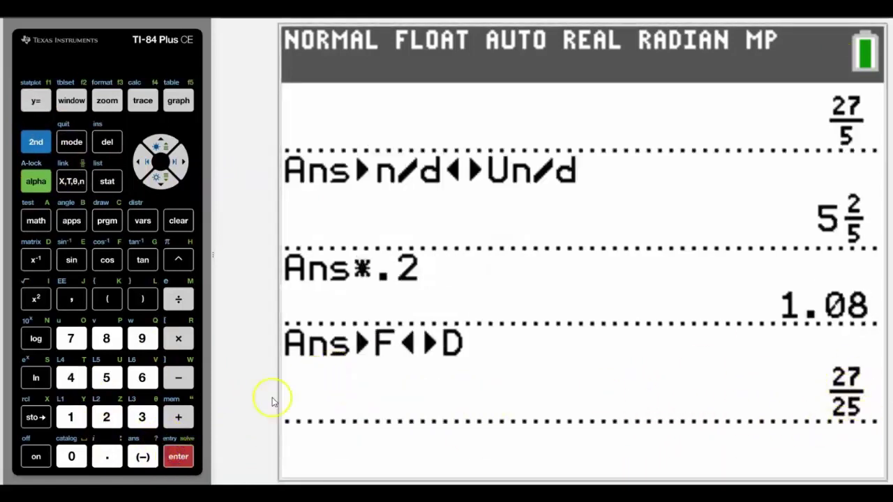
# - Add the fraction 1/3 to the answer, giving 106/75
pyautogui.click(178, 416)
pyautogui.click(37, 181)
pyautogui.click(70, 416)
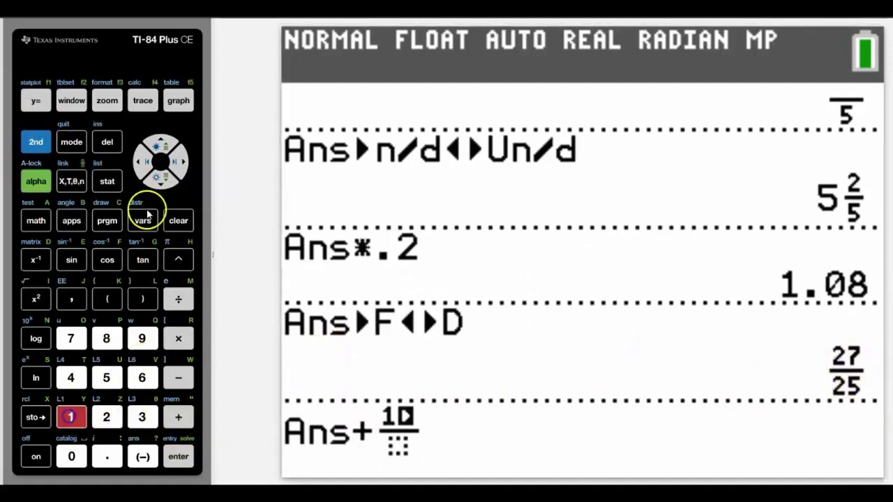
pyautogui.click(159, 183)
pyautogui.click(142, 416)
pyautogui.click(177, 456)
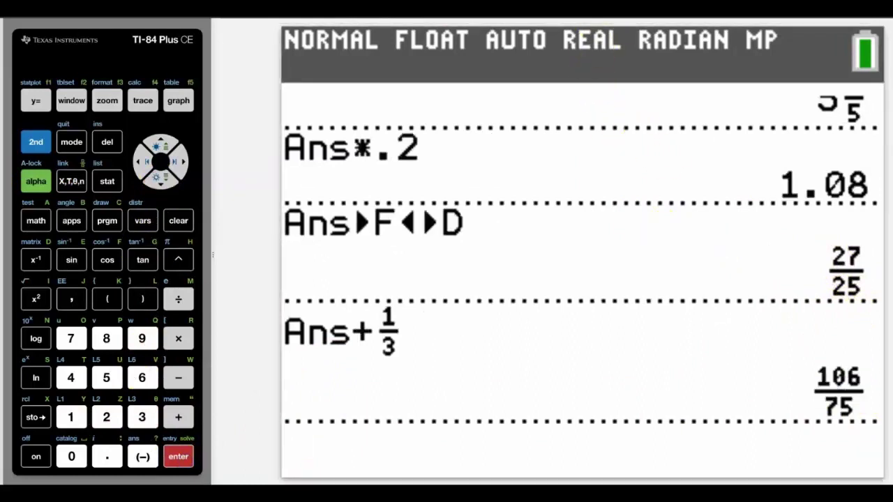
# - Recall Ans*.2 from history and evaluate it on 106/75, giving 0.2826666667
pyautogui.click(163, 151)
pyautogui.click(162, 147)
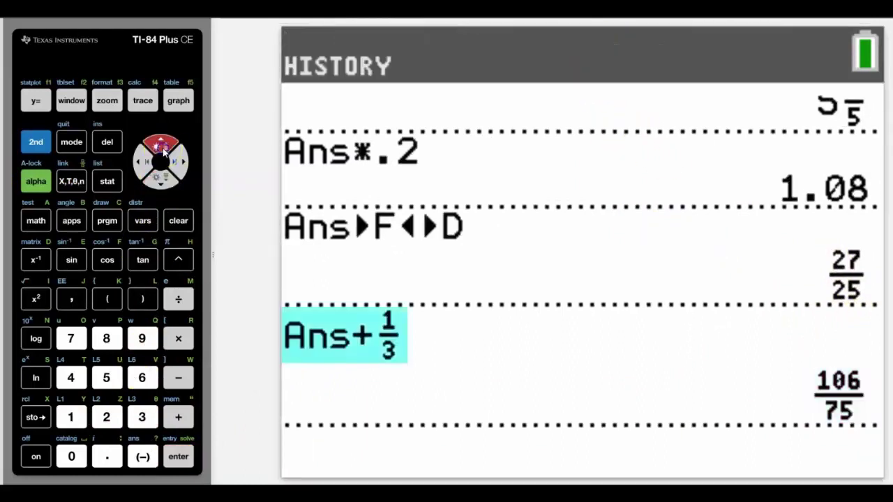
pyautogui.click(162, 148)
pyautogui.click(829, 275)
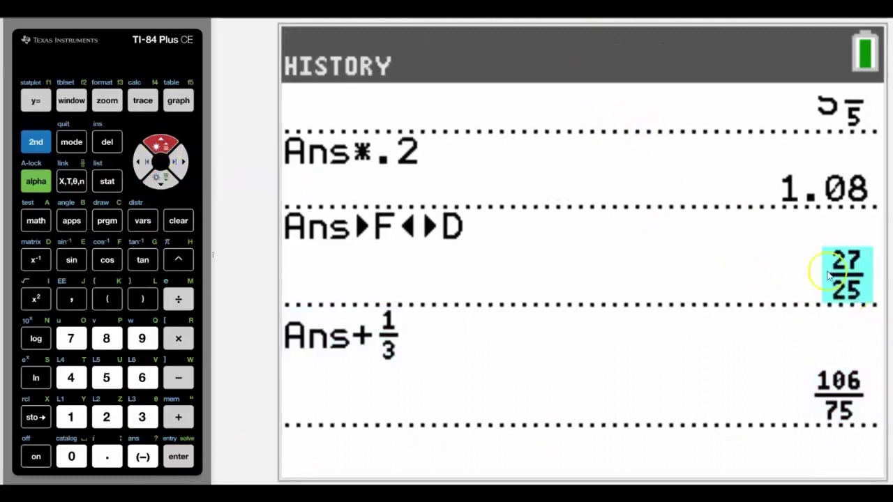
pyautogui.click(176, 162)
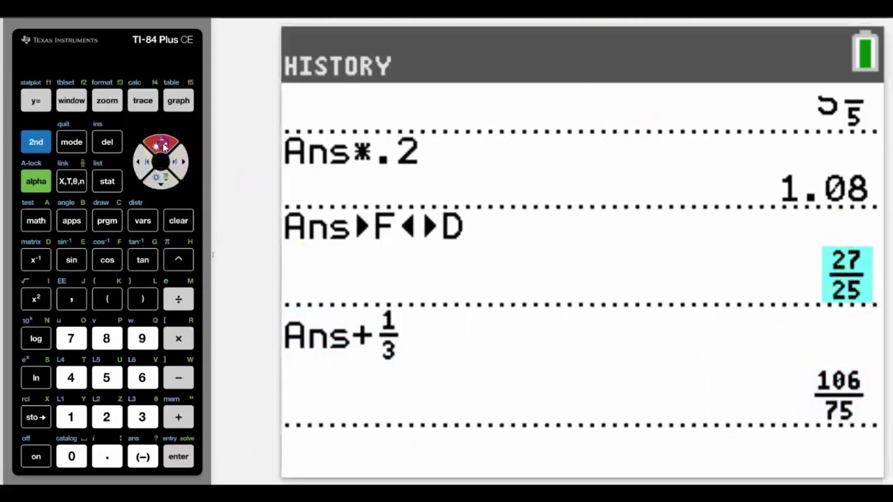
pyautogui.click(162, 145)
pyautogui.click(162, 145)
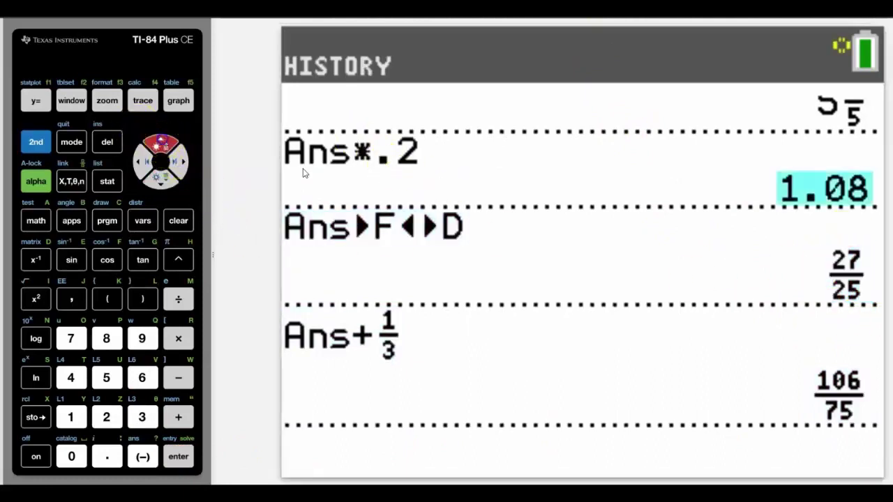
pyautogui.click(179, 415)
pyautogui.click(178, 460)
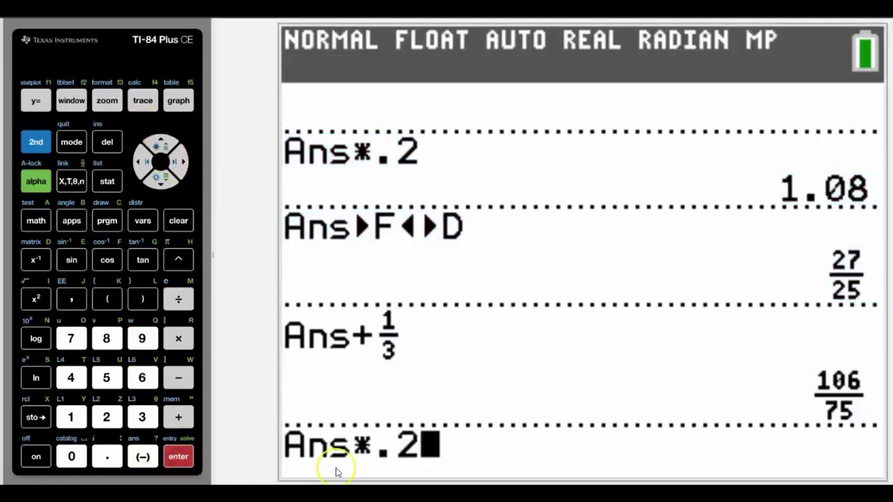
pyautogui.click(856, 408)
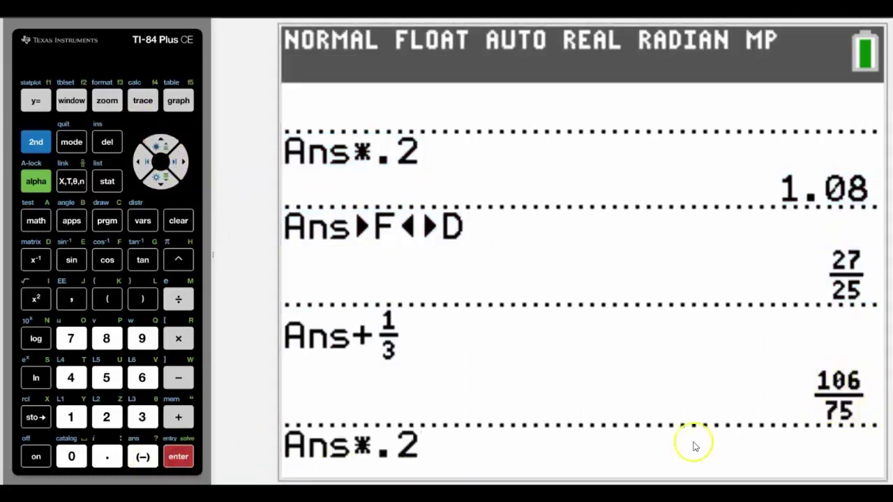
pyautogui.click(178, 457)
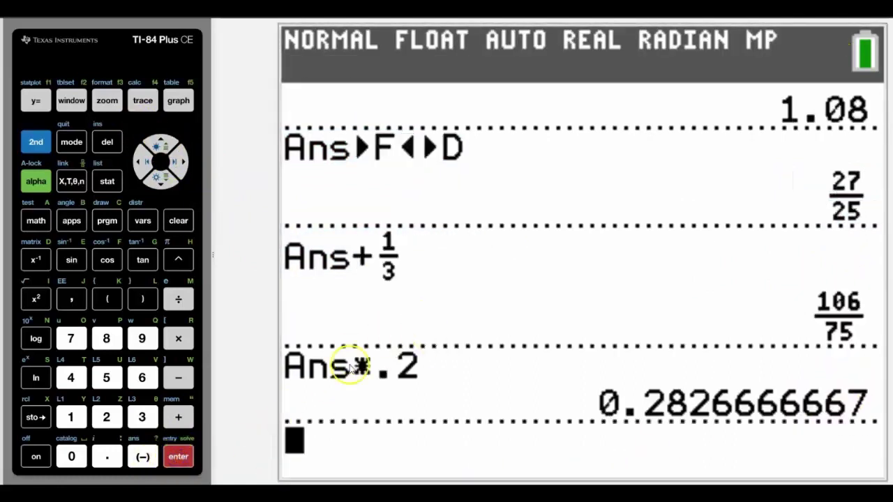
# - Evaluate π to 3.141592654
pyautogui.click(36, 143)
pyautogui.click(178, 260)
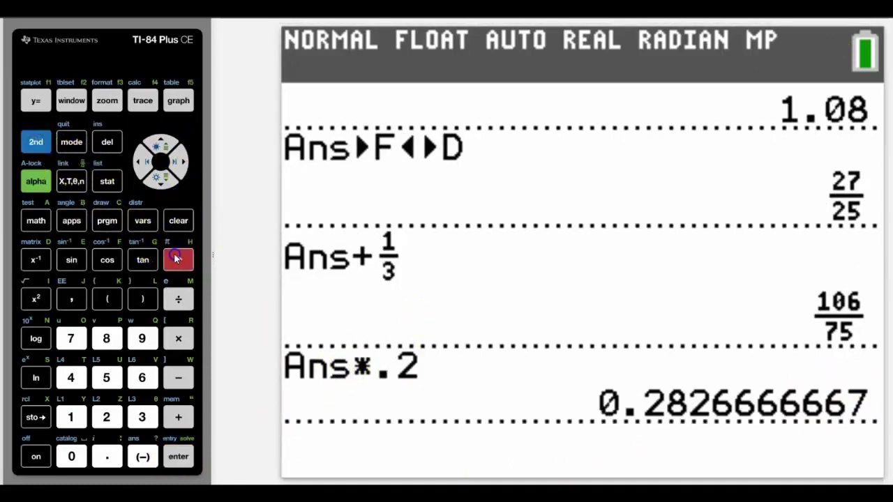
pyautogui.click(190, 463)
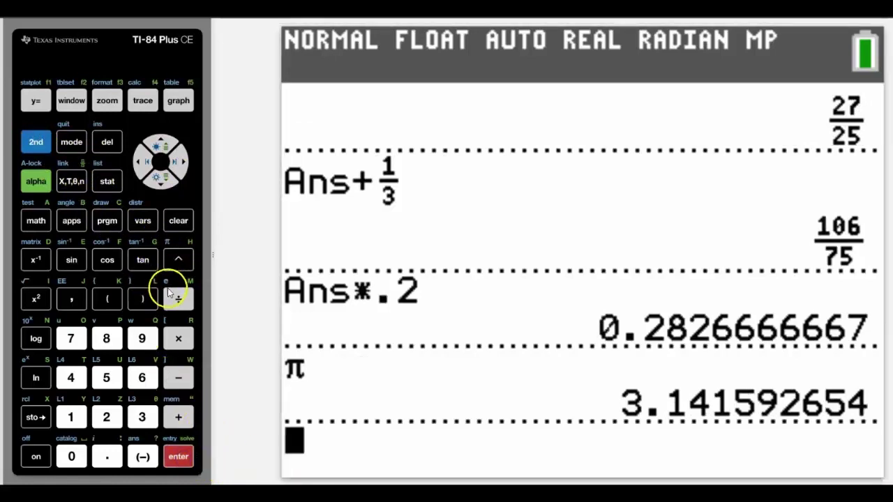
# - Paste the result 3.141592654 and then the π expression from history, clearing each
pyautogui.click(163, 144)
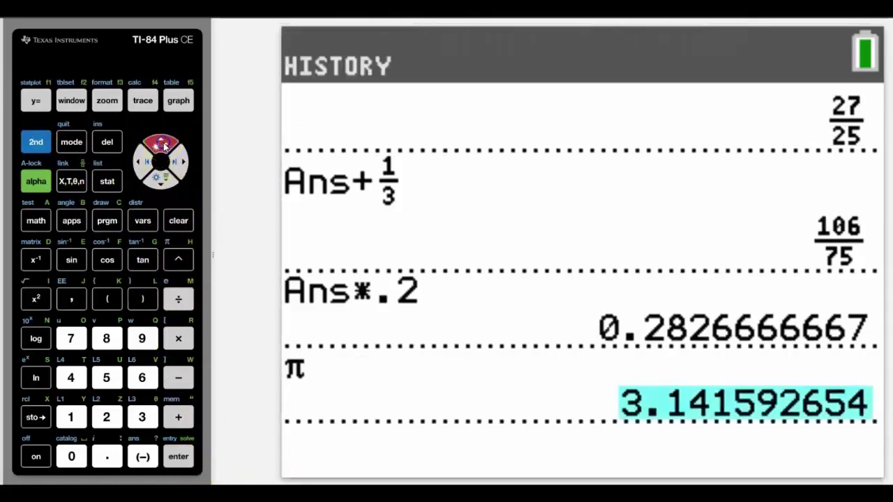
pyautogui.click(179, 458)
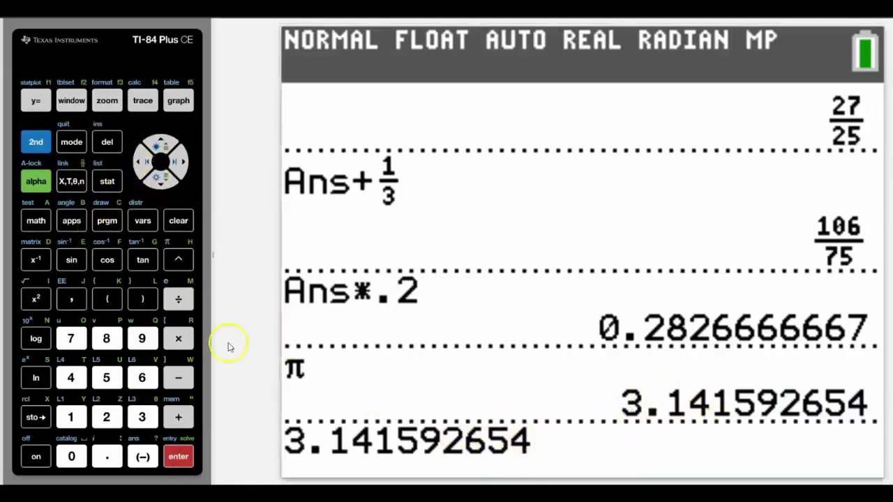
pyautogui.click(178, 221)
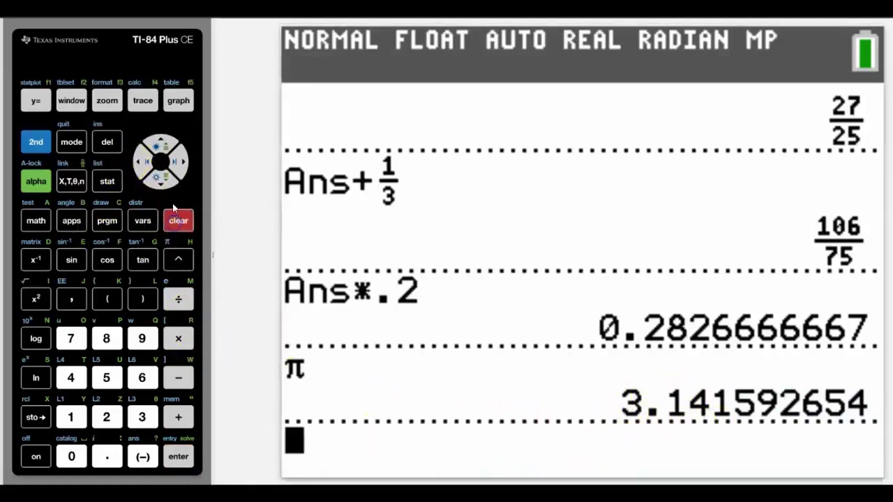
pyautogui.click(163, 145)
pyautogui.click(178, 456)
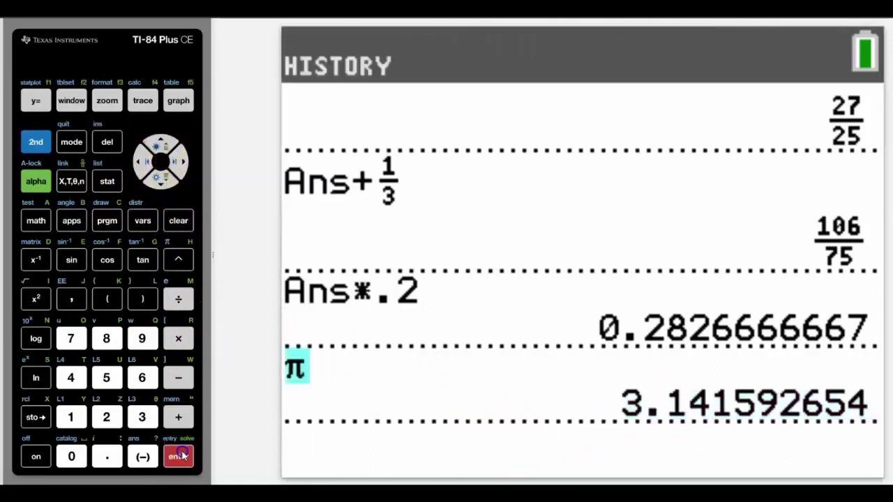
pyautogui.click(178, 222)
# - Evaluate Ans to recall the last answer, 3.141592654
pyautogui.click(36, 143)
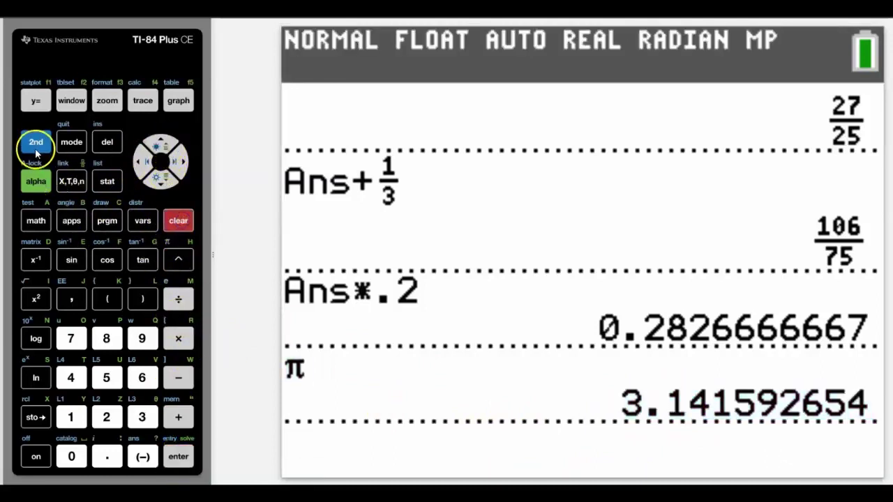
pyautogui.click(143, 456)
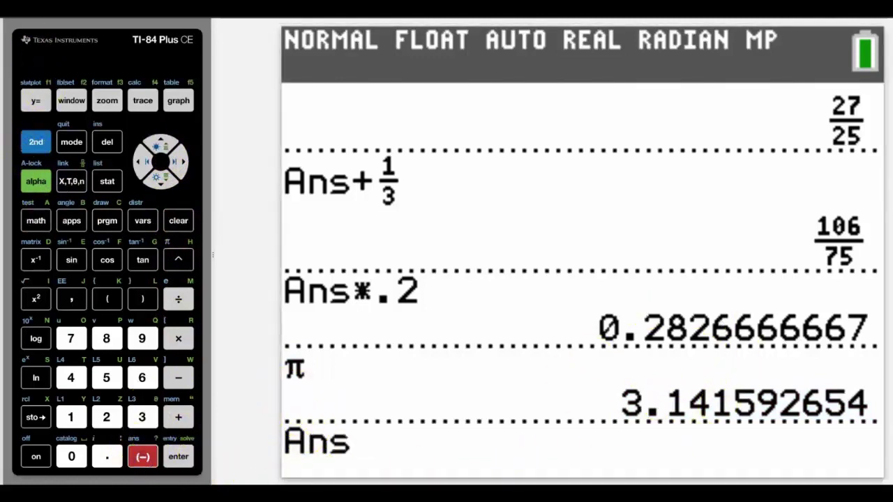
pyautogui.click(178, 457)
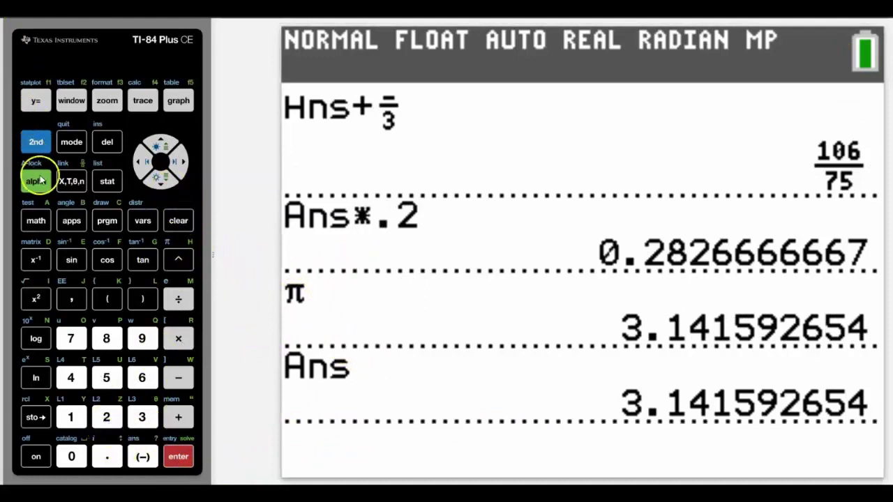
# - Evaluate 239*0.15, giving 35.85
pyautogui.click(106, 416)
pyautogui.click(142, 416)
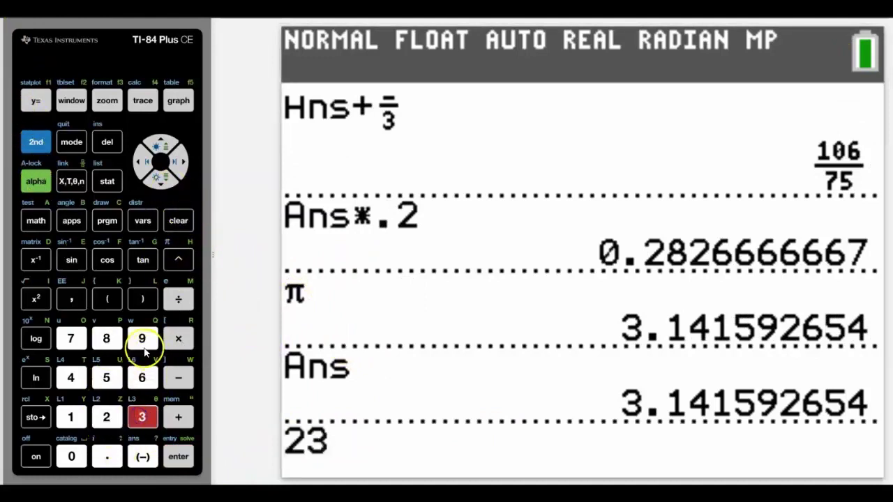
pyautogui.click(143, 339)
pyautogui.click(178, 339)
pyautogui.click(71, 457)
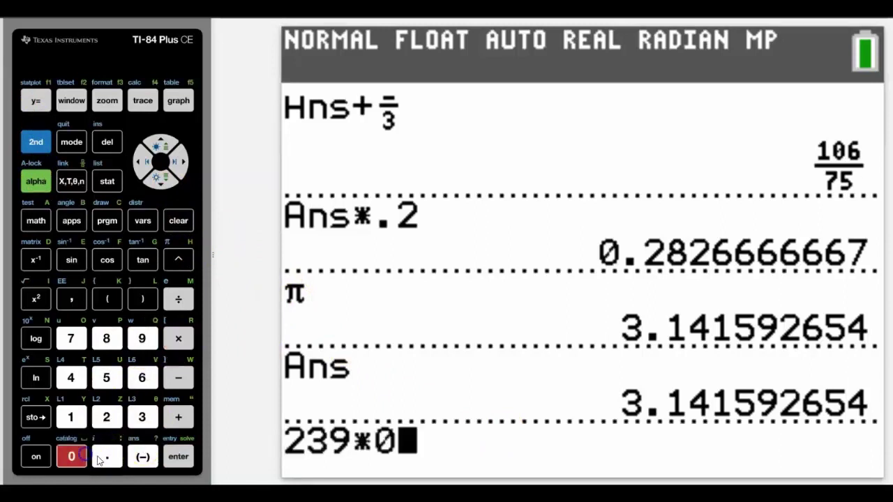
pyautogui.click(107, 456)
pyautogui.click(84, 419)
pyautogui.click(106, 377)
pyautogui.click(178, 456)
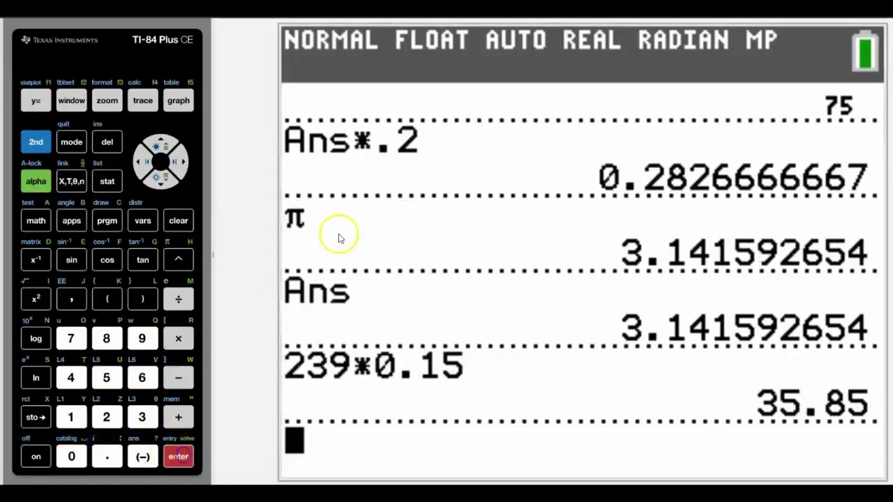
# - Copy 239*0.15 from history, change * to +, and delete the 9 to get 23+0.15
pyautogui.click(168, 148)
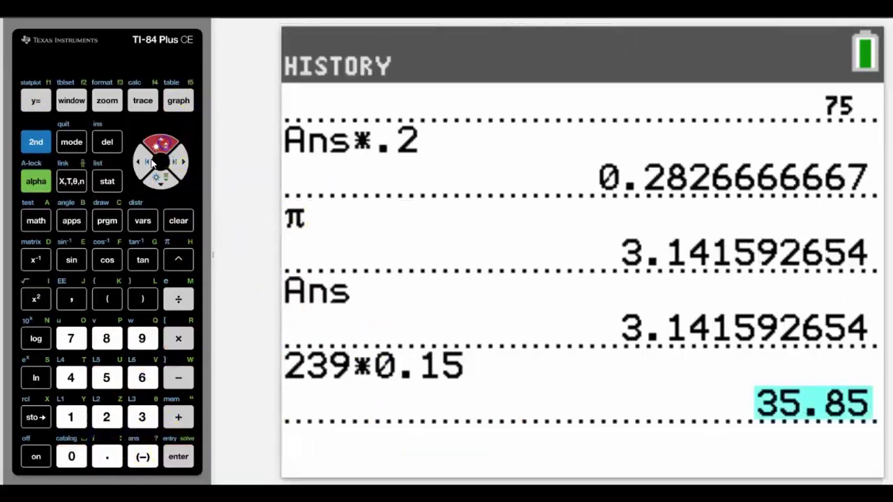
pyautogui.click(155, 157)
pyautogui.click(168, 450)
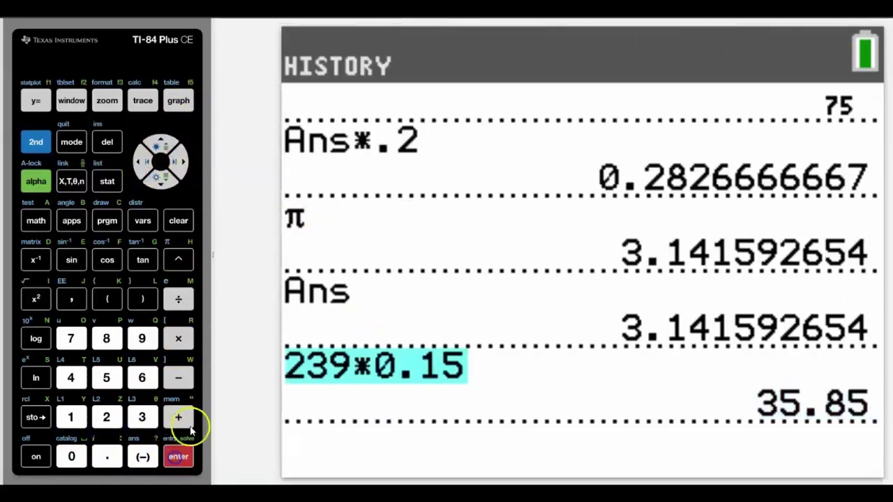
pyautogui.click(140, 163)
pyautogui.click(140, 163)
pyautogui.click(139, 163)
pyautogui.click(140, 163)
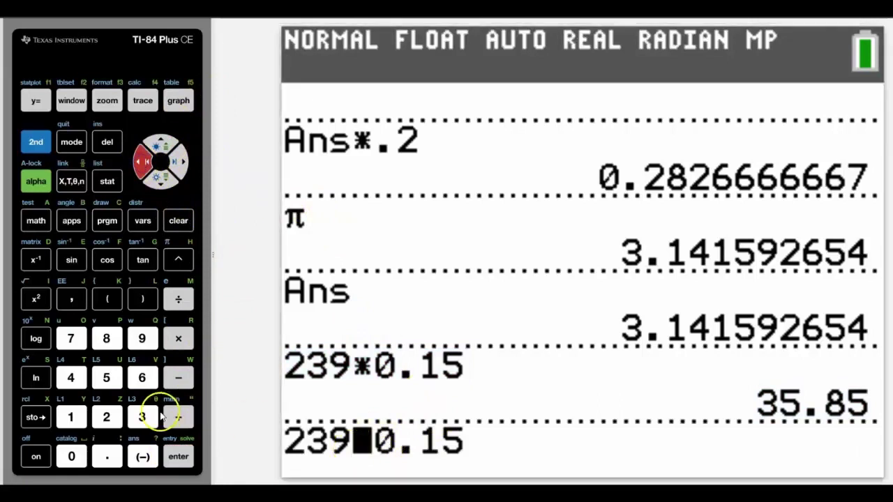
pyautogui.click(179, 416)
pyautogui.click(139, 166)
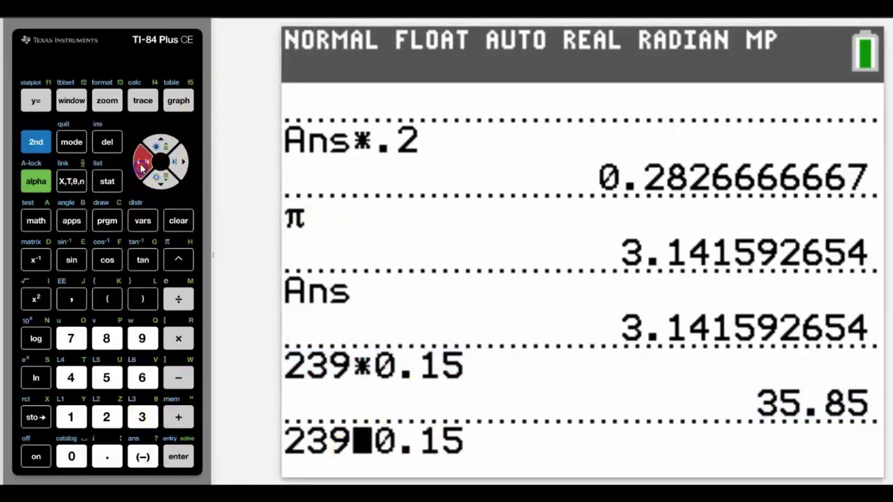
pyautogui.click(140, 166)
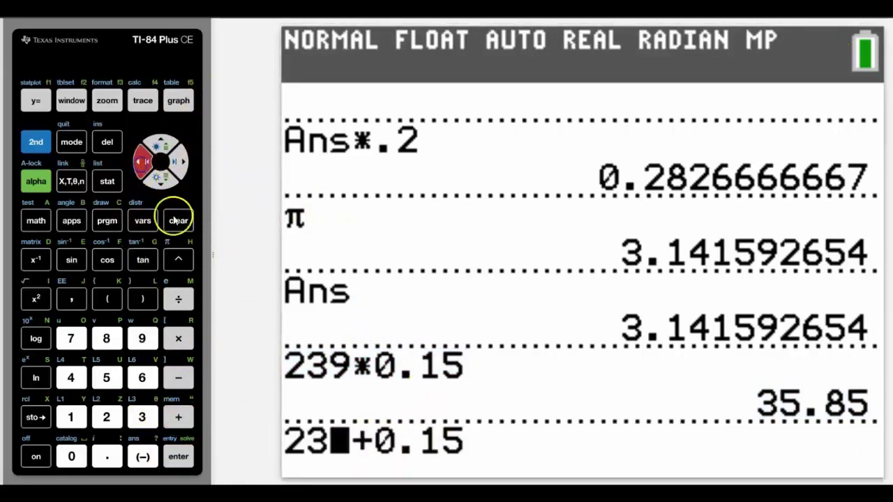
pyautogui.click(106, 142)
# - Insert 34 into the decimal to make 23+0.1345 and evaluate it to 23.1345
pyautogui.click(181, 162)
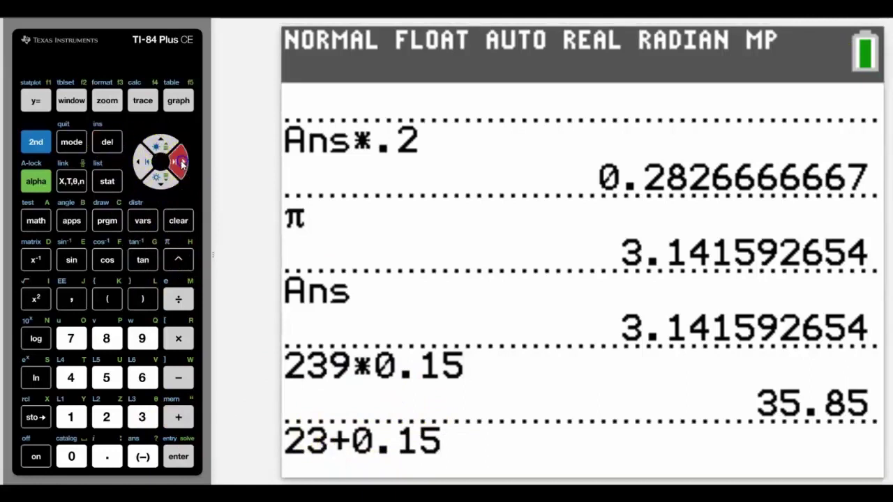
pyautogui.click(181, 163)
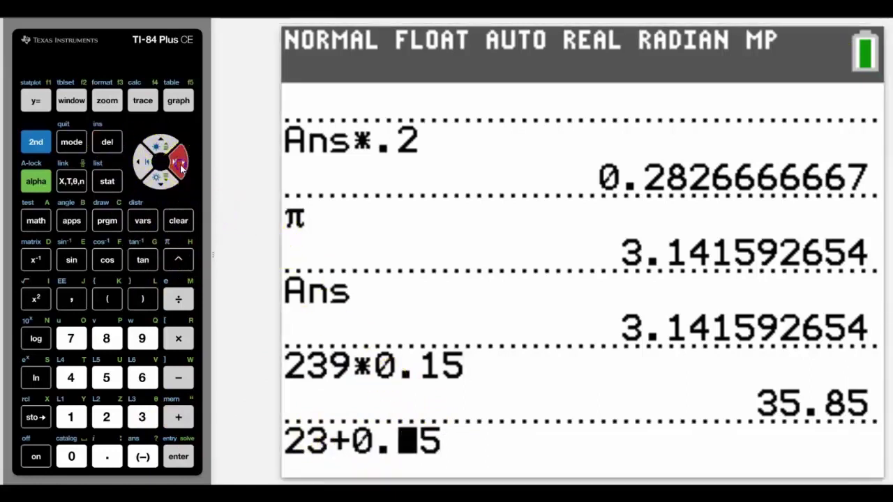
pyautogui.click(36, 142)
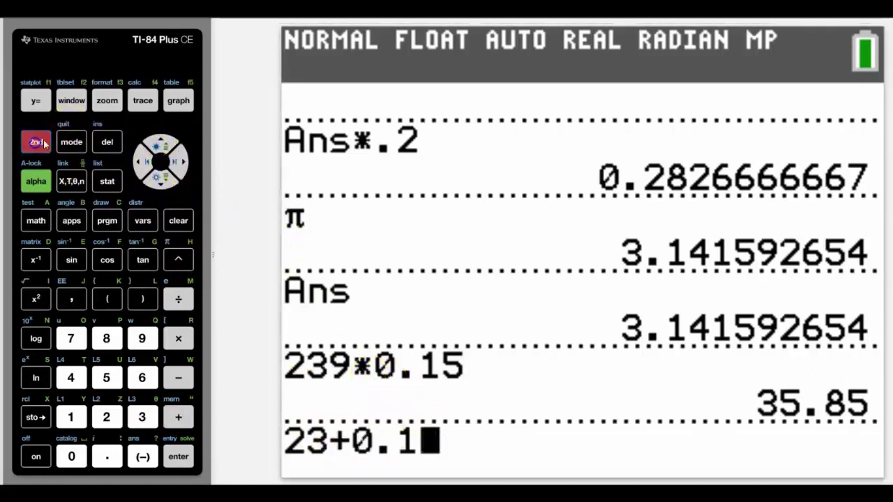
pyautogui.click(107, 143)
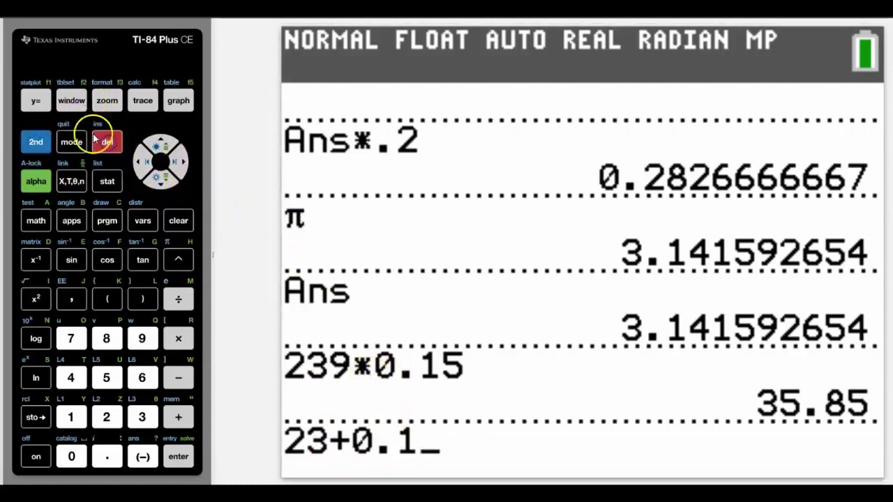
pyautogui.click(144, 418)
pyautogui.click(71, 377)
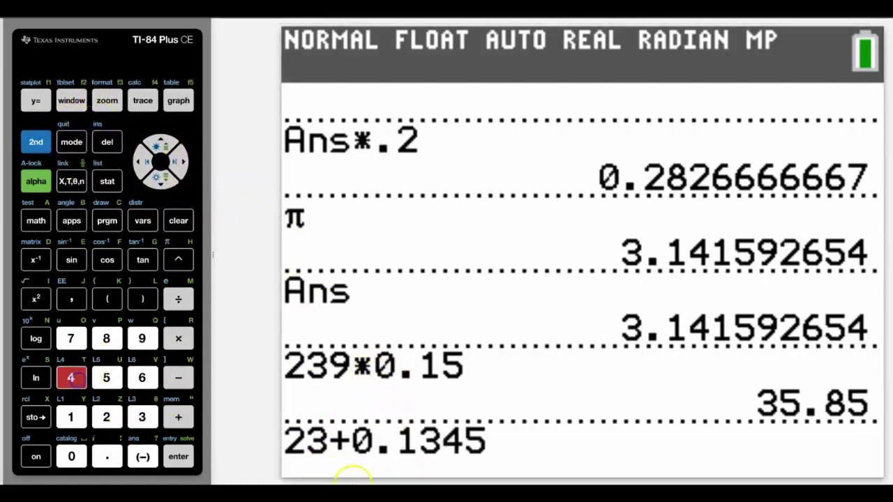
pyautogui.click(178, 456)
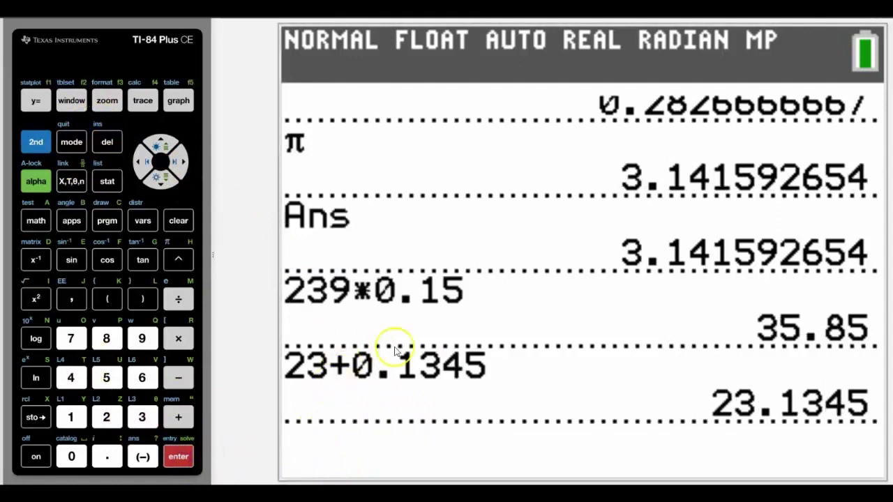